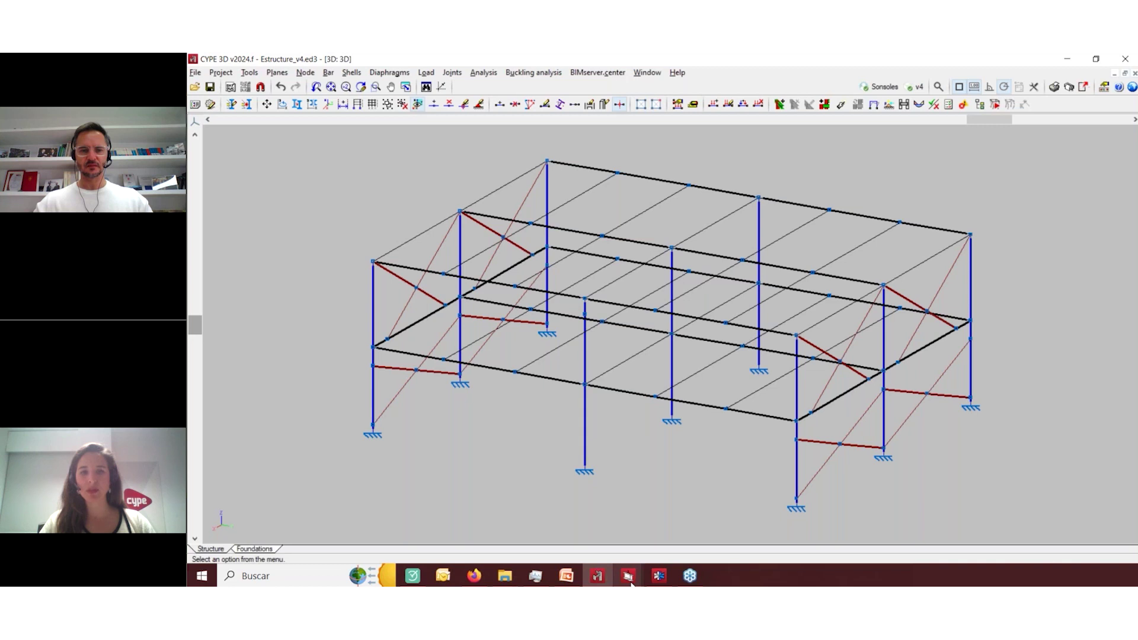
Switch to the empty StruBIM Steel window and create a new job with the file name new1
mouse_move(630, 579)
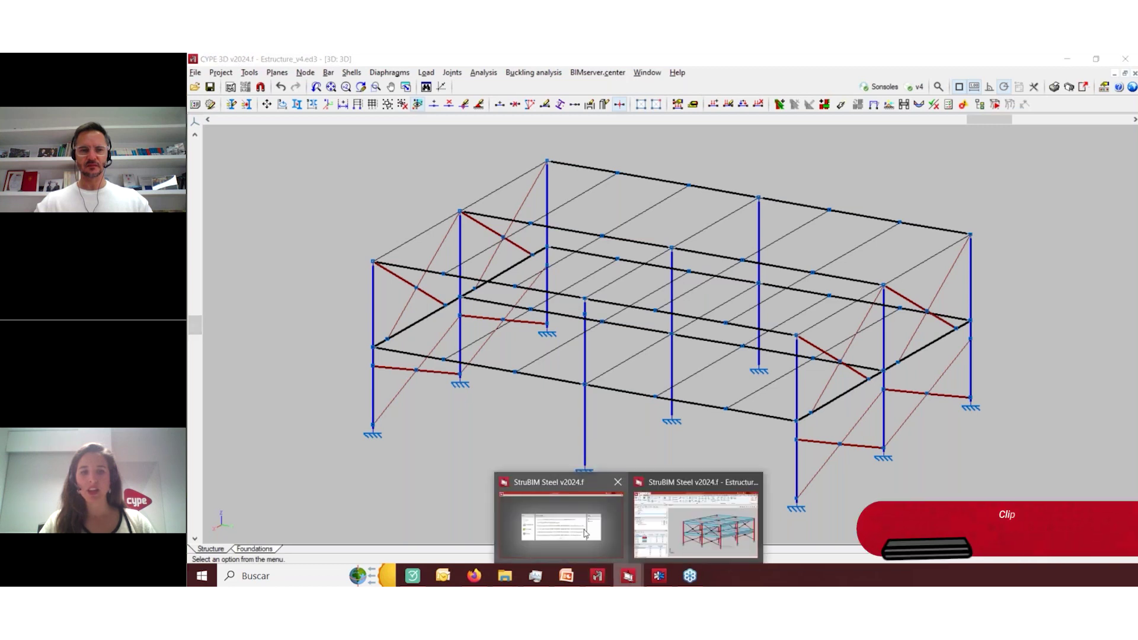
click(582, 531)
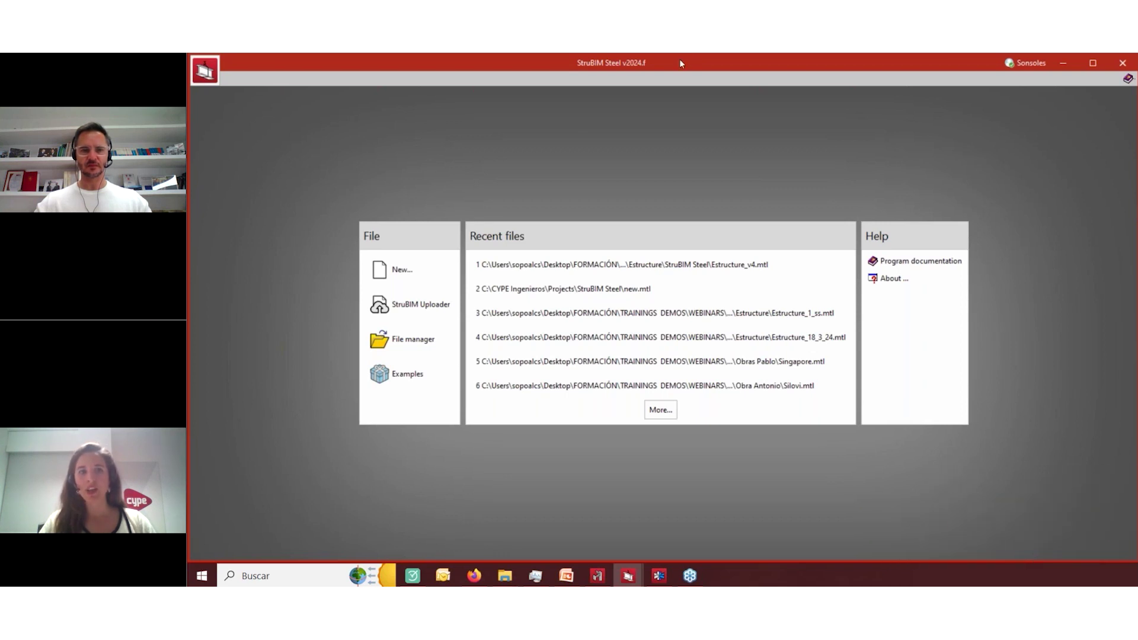
click(398, 269)
click(610, 291)
text(1)
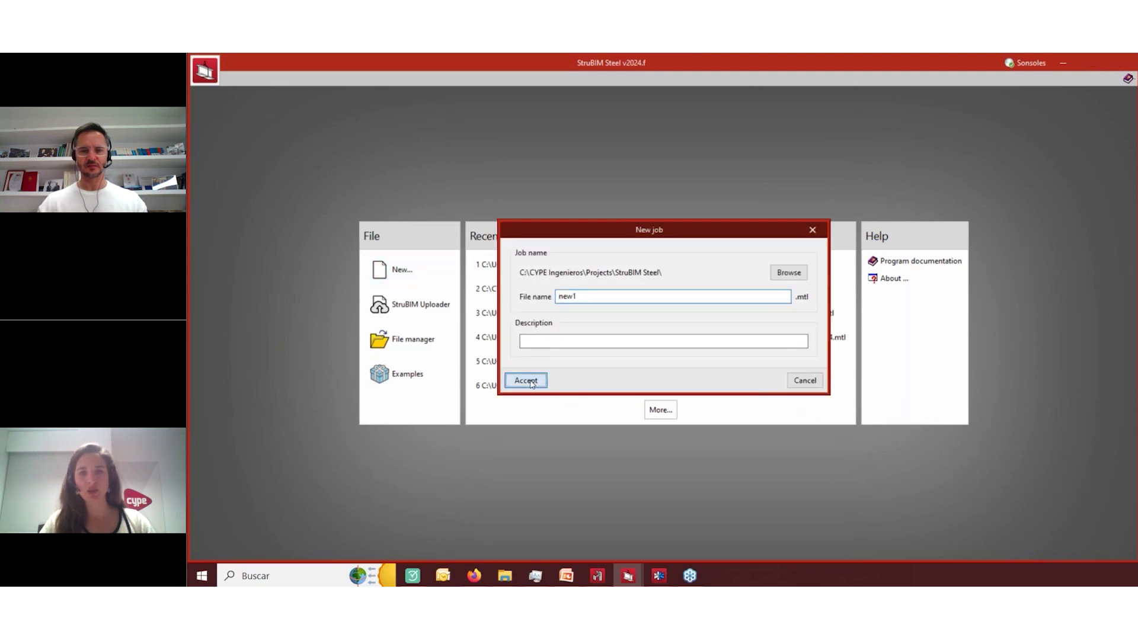
click(532, 382)
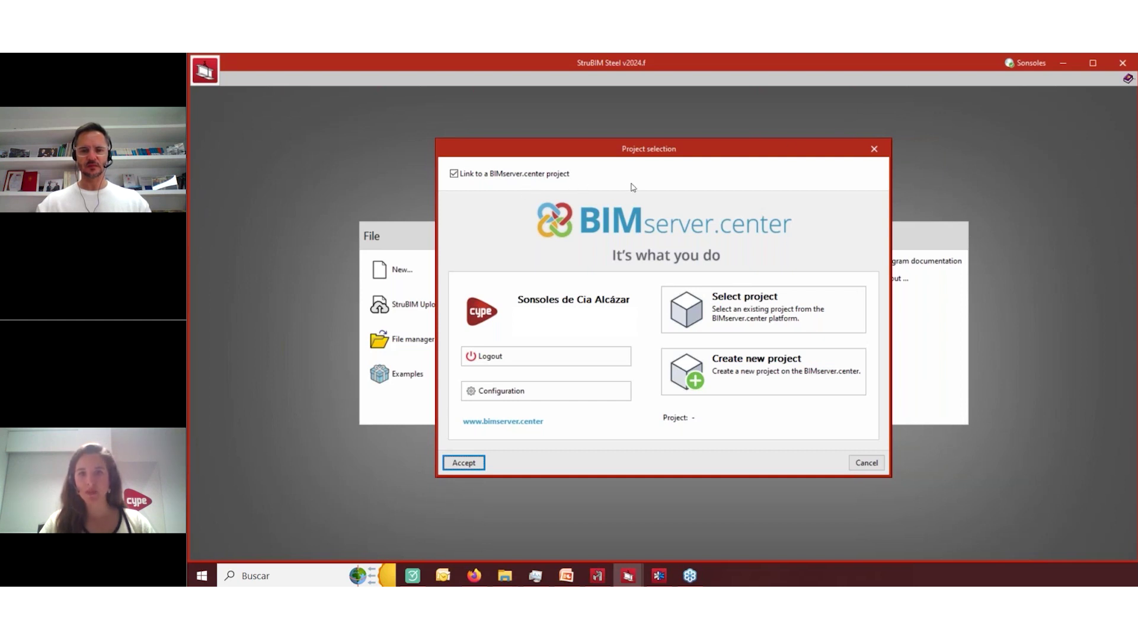
Link the job to the BIMserver.center project v4 and import the Estructura model with all its listed bar sections
click(739, 303)
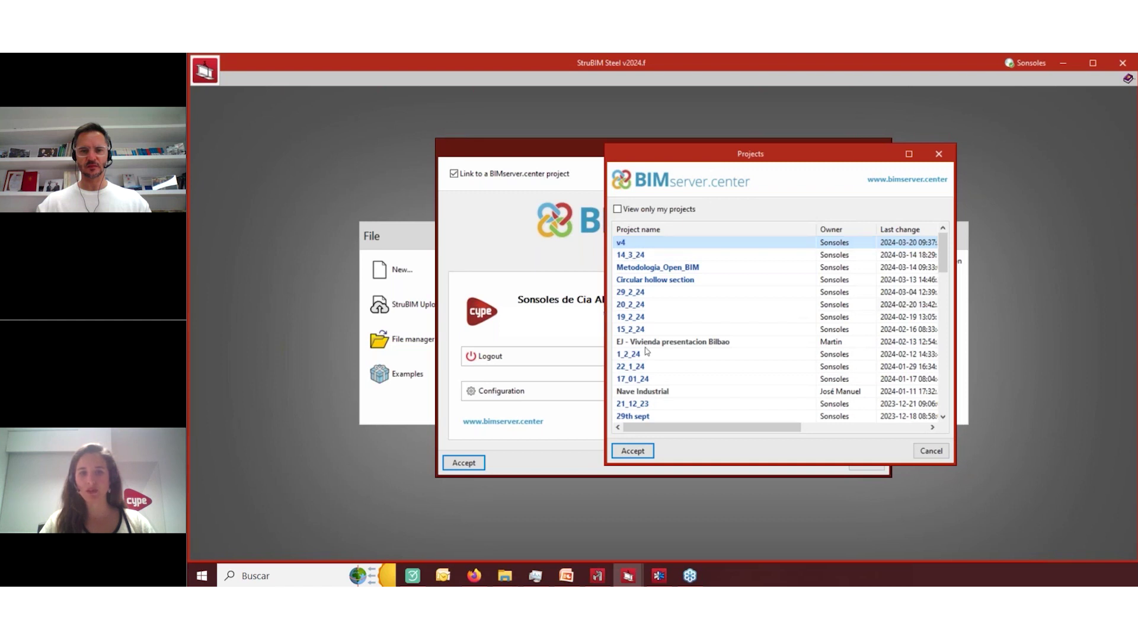
click(632, 451)
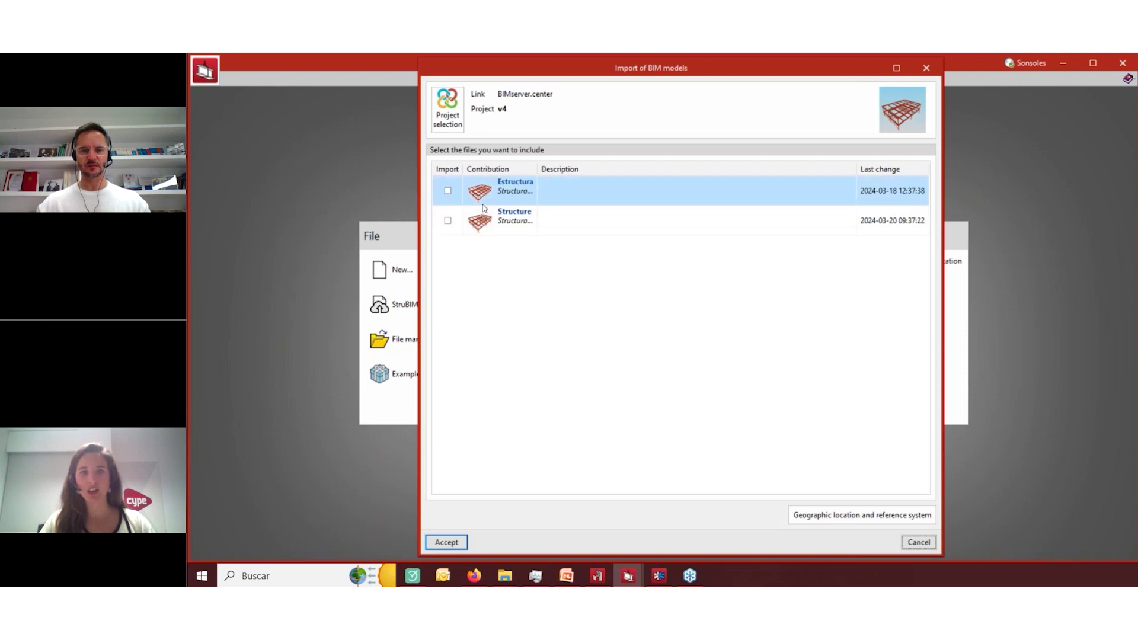
click(448, 191)
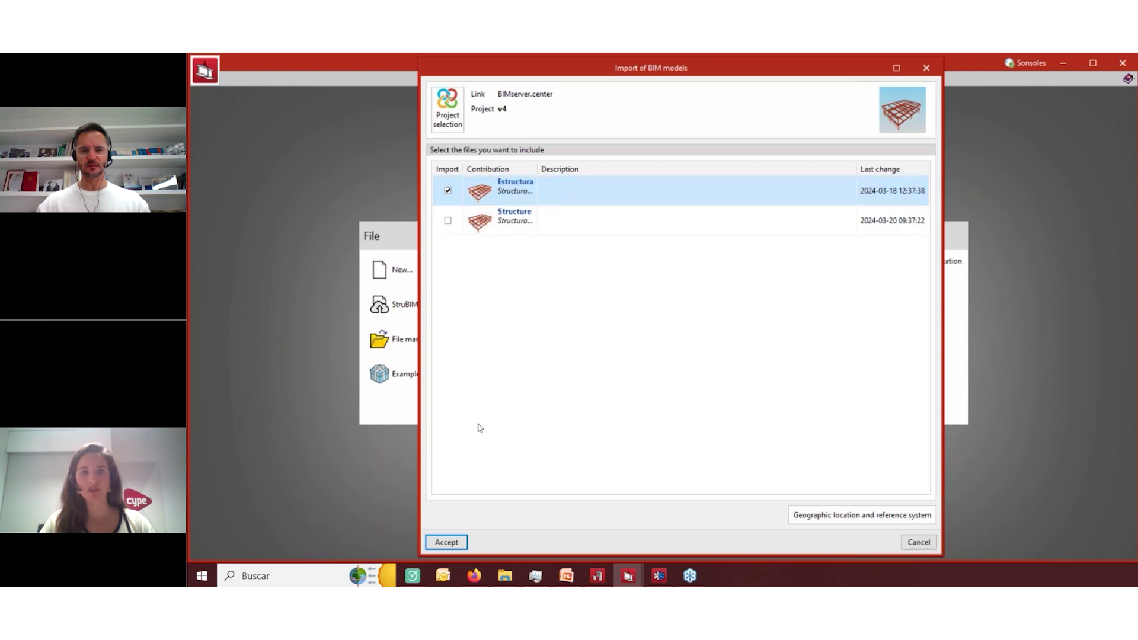
click(449, 542)
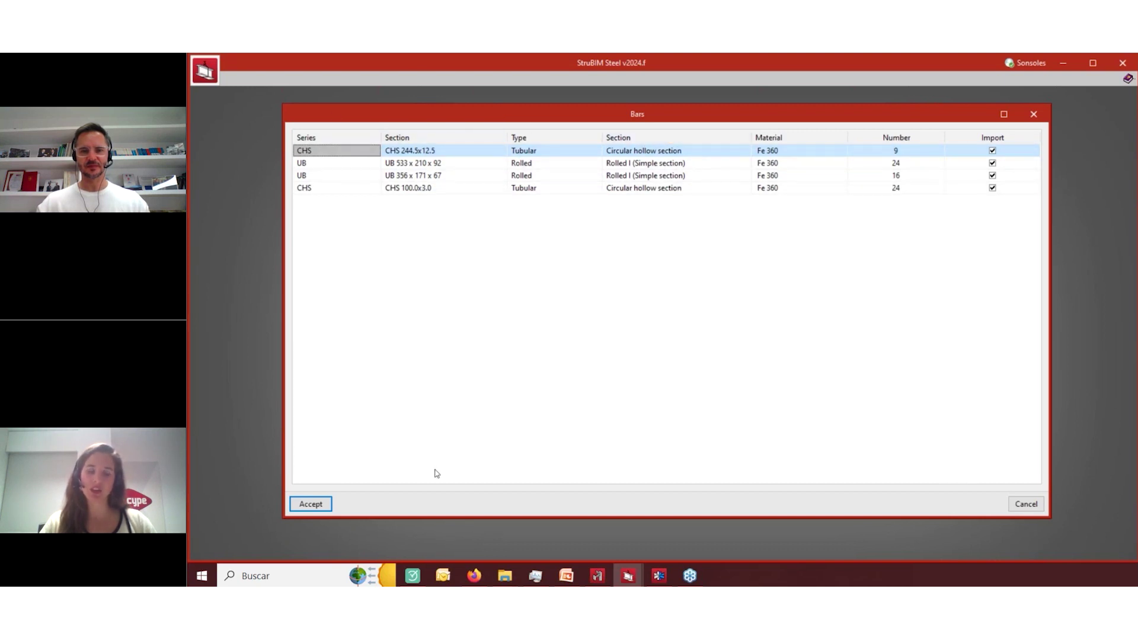
click(314, 505)
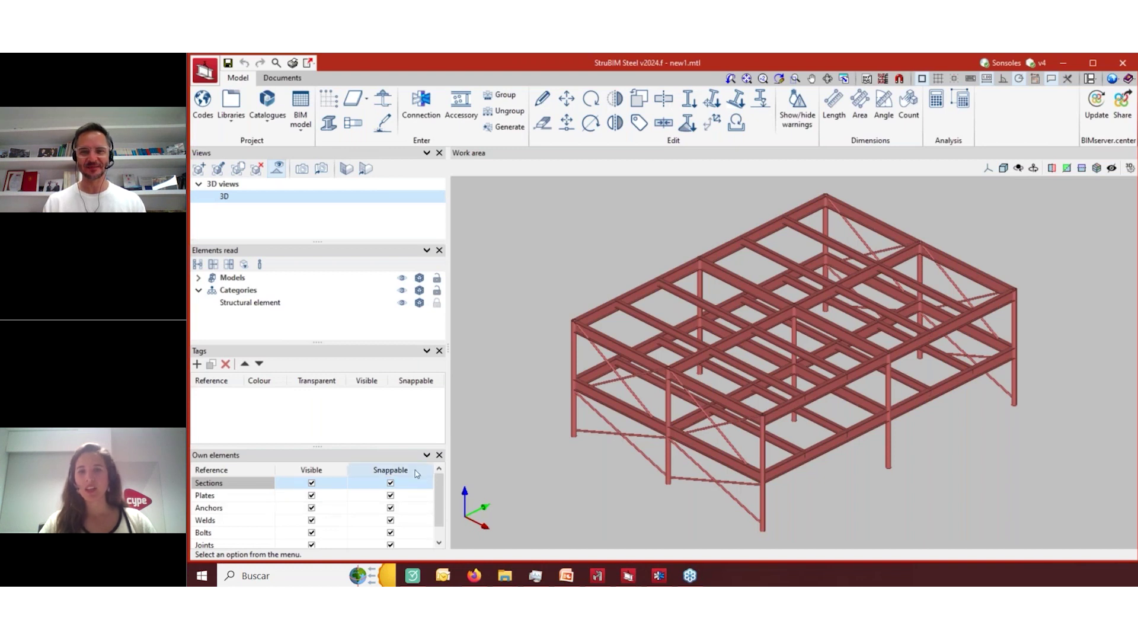
Examine the imported steel structure in 3D, checking the section data of its columns, beams and bracing
scroll(726, 478, up, 2)
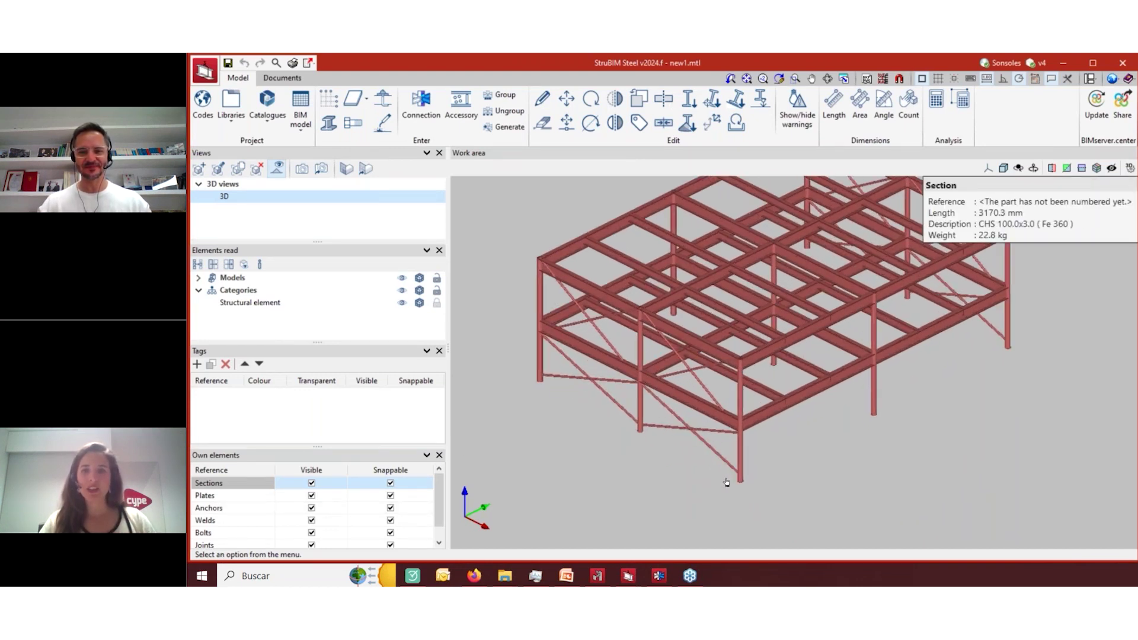
scroll(705, 502, down, 2)
scroll(711, 397, up, 1)
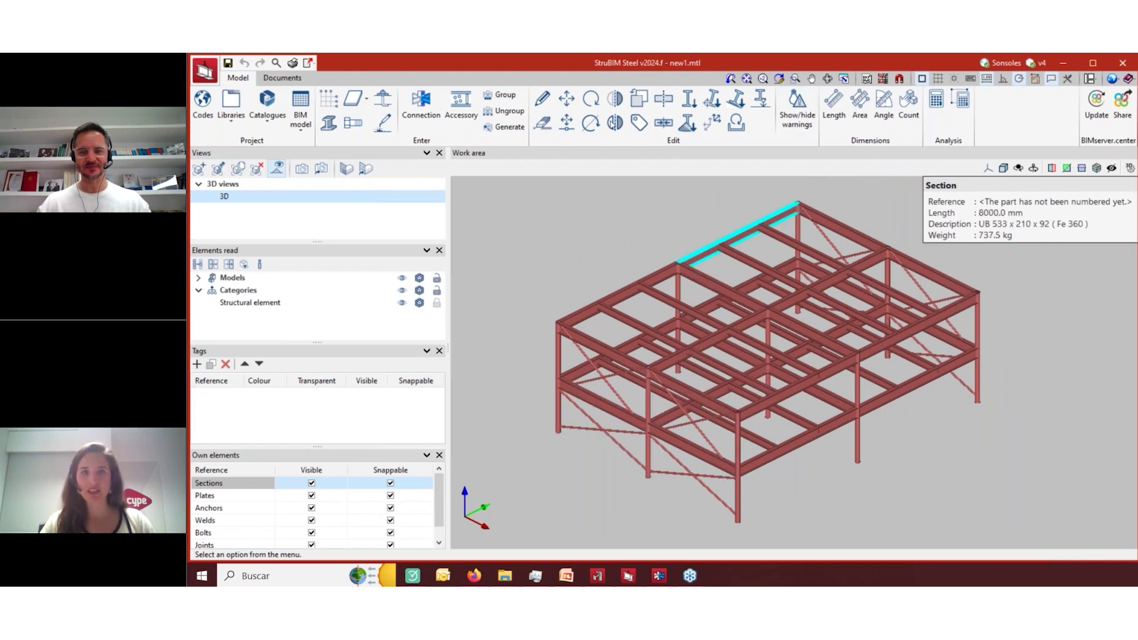
click(542, 100)
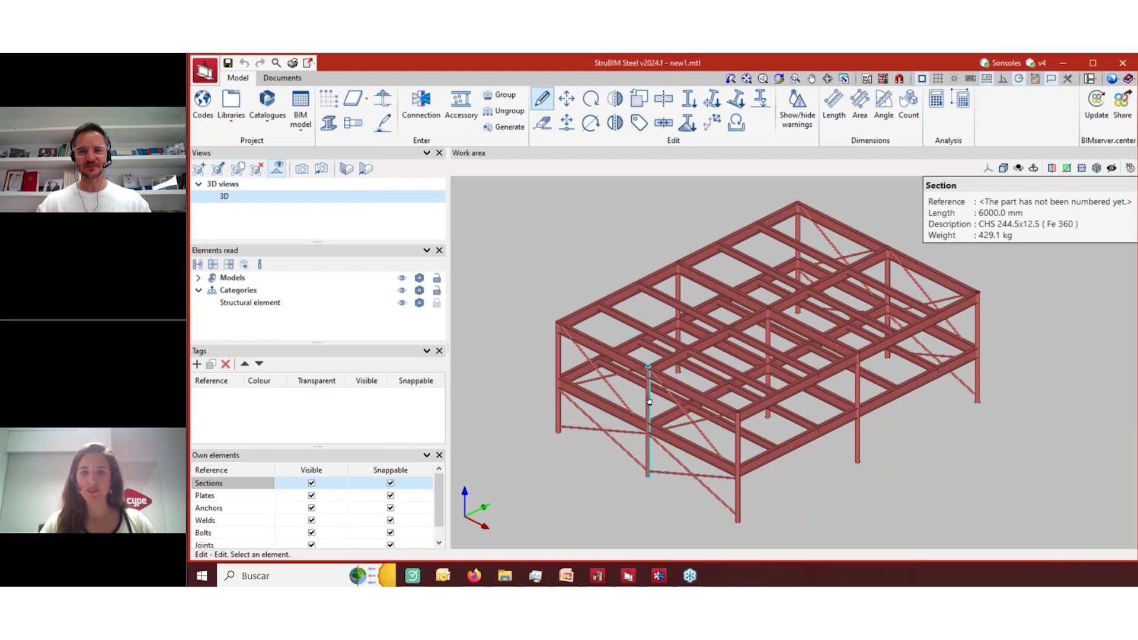
scroll(649, 400, up, 1)
scroll(649, 401, up, 5)
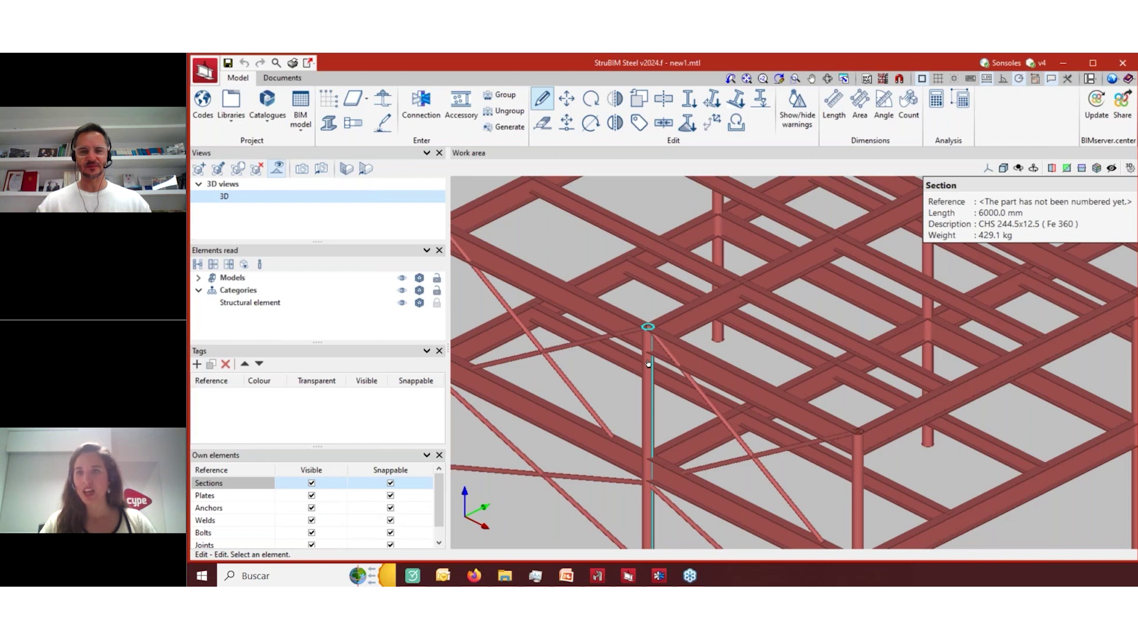
scroll(649, 364, down, 1)
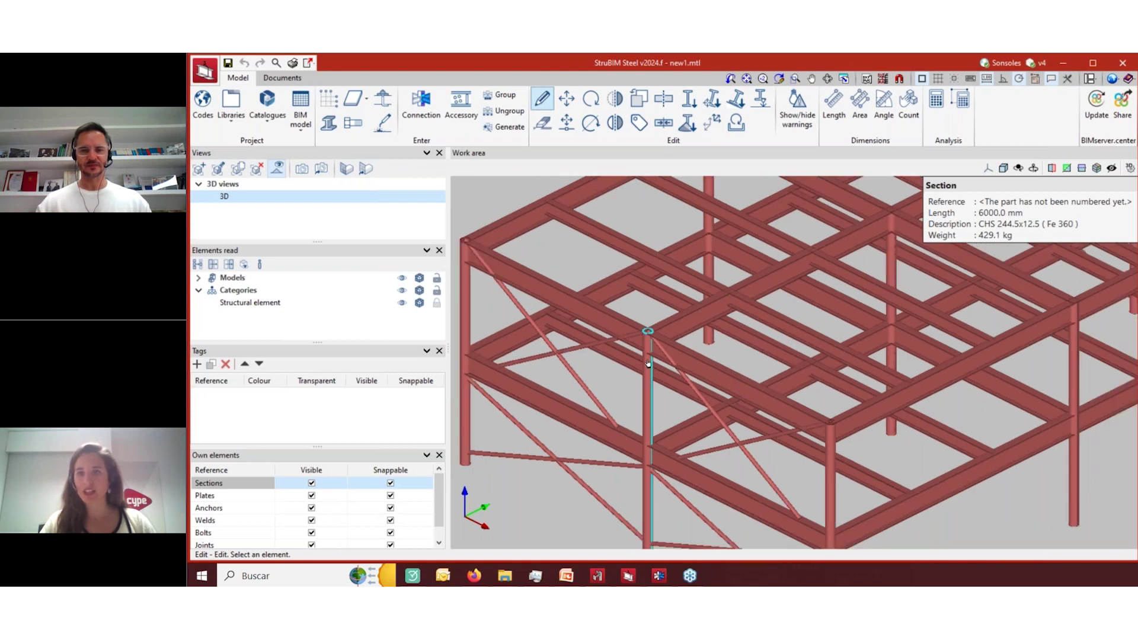
scroll(649, 364, down, 4)
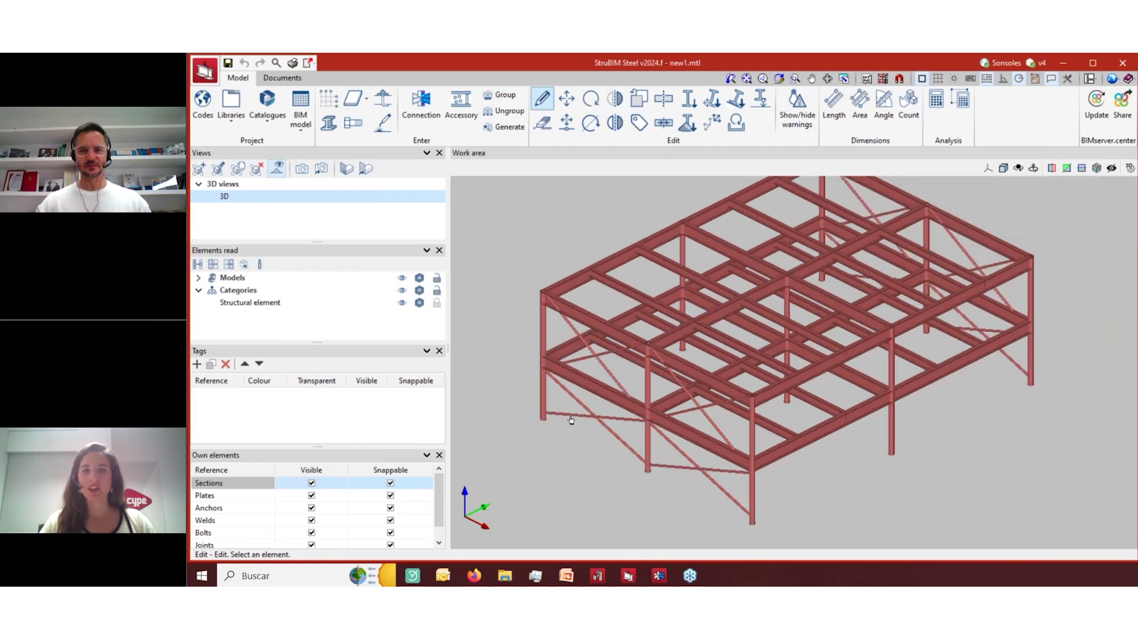
scroll(564, 418, down, 2)
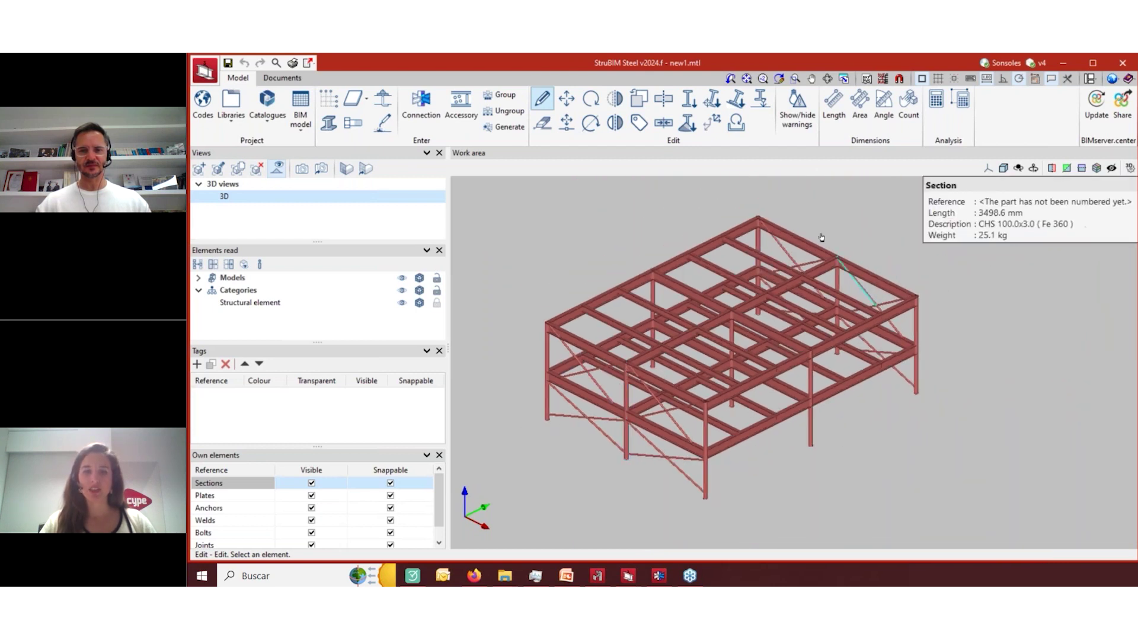
Switch to CYPE 3D and view the original structure as a rendered 3D model, then close that view
click(598, 578)
click(250, 72)
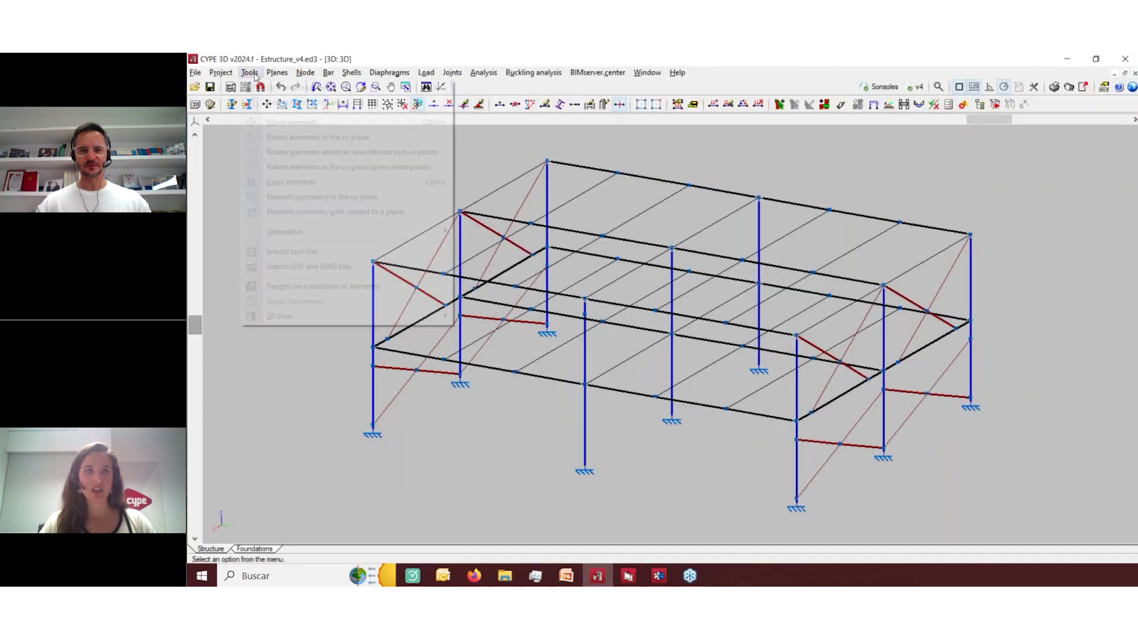
click(504, 315)
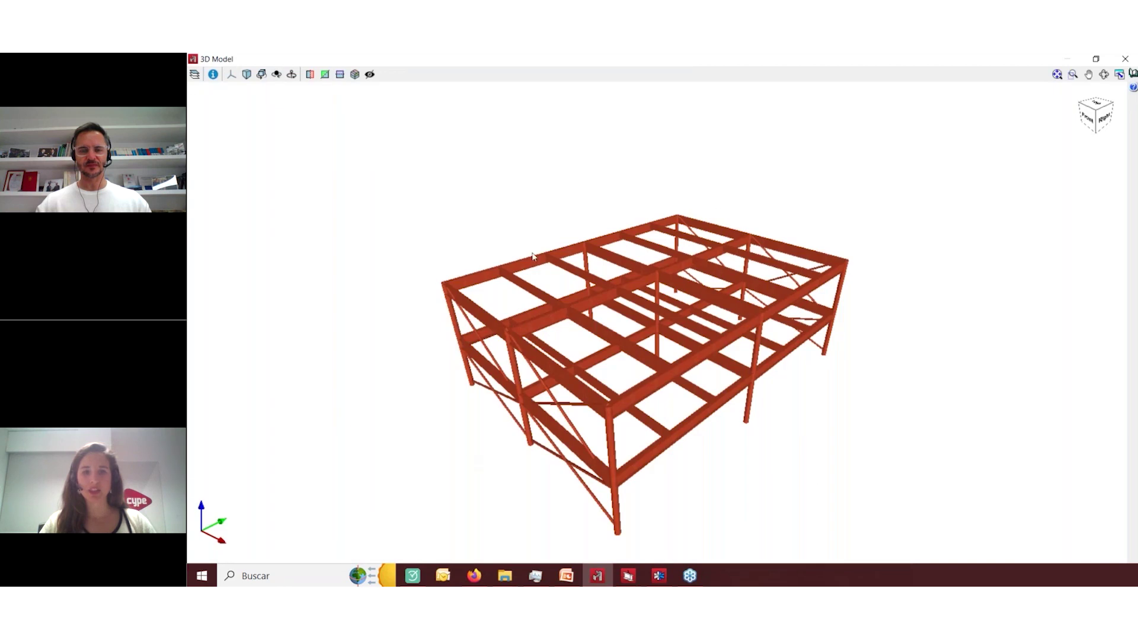
click(1125, 59)
Look through the open CYPE Connect and StruBIM Steel jobs and return to the new1 job in StruBIM Steel
click(656, 578)
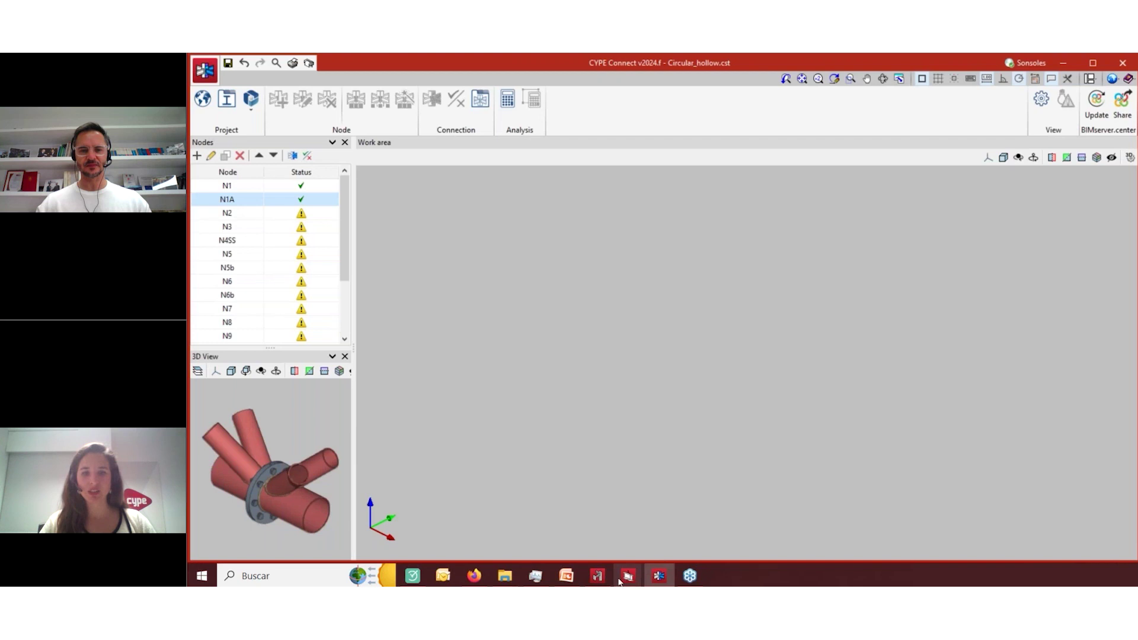
mouse_move(627, 578)
click(605, 551)
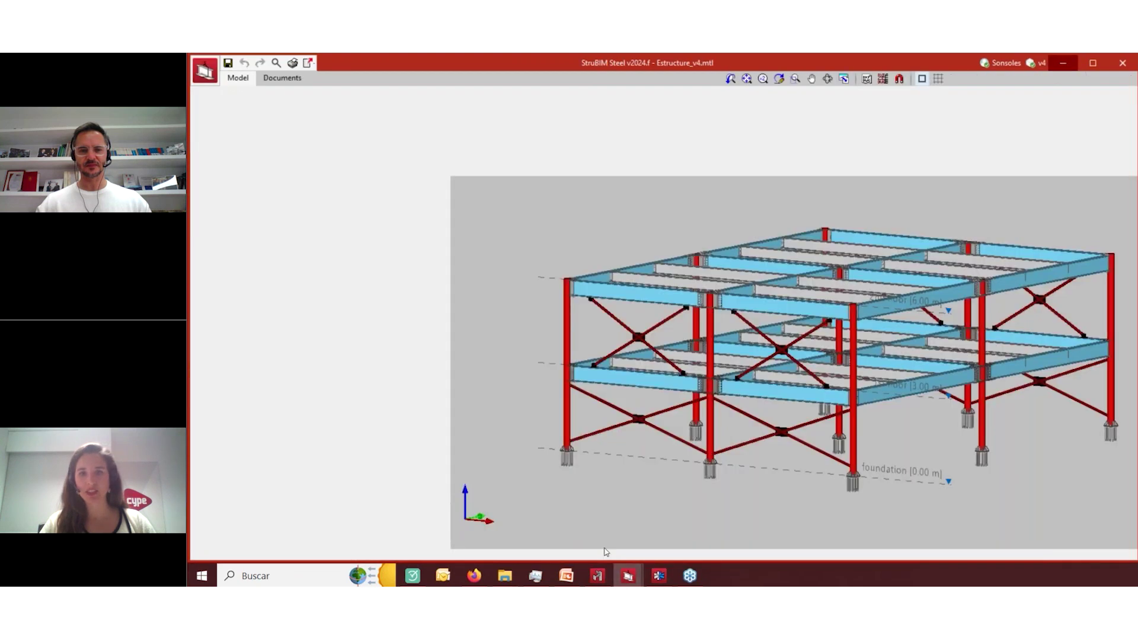
click(597, 575)
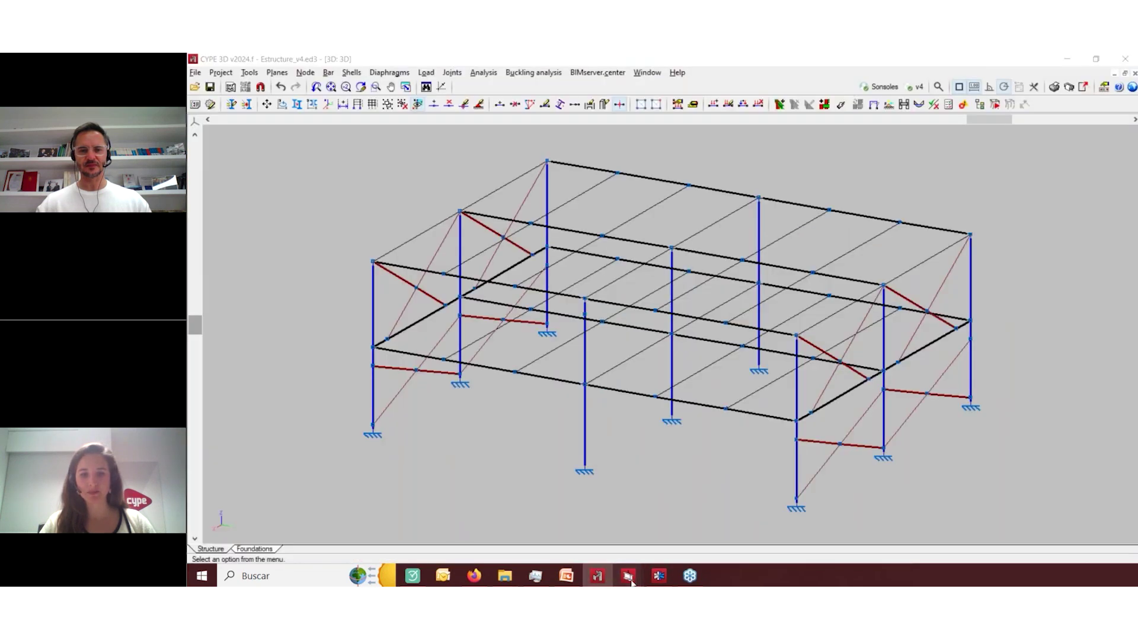
mouse_move(630, 580)
click(696, 522)
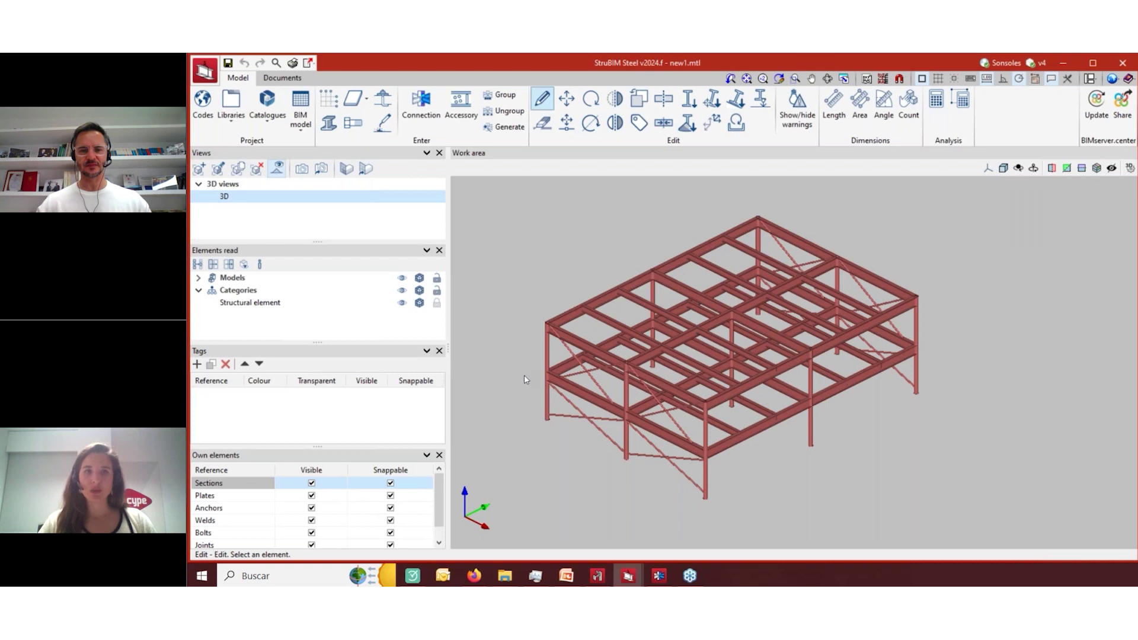
Enter a connection at the intermediate-level corner joint between the circular hollow column and its two UB 533 x 210 x 92 beams
scroll(525, 387, up, 4)
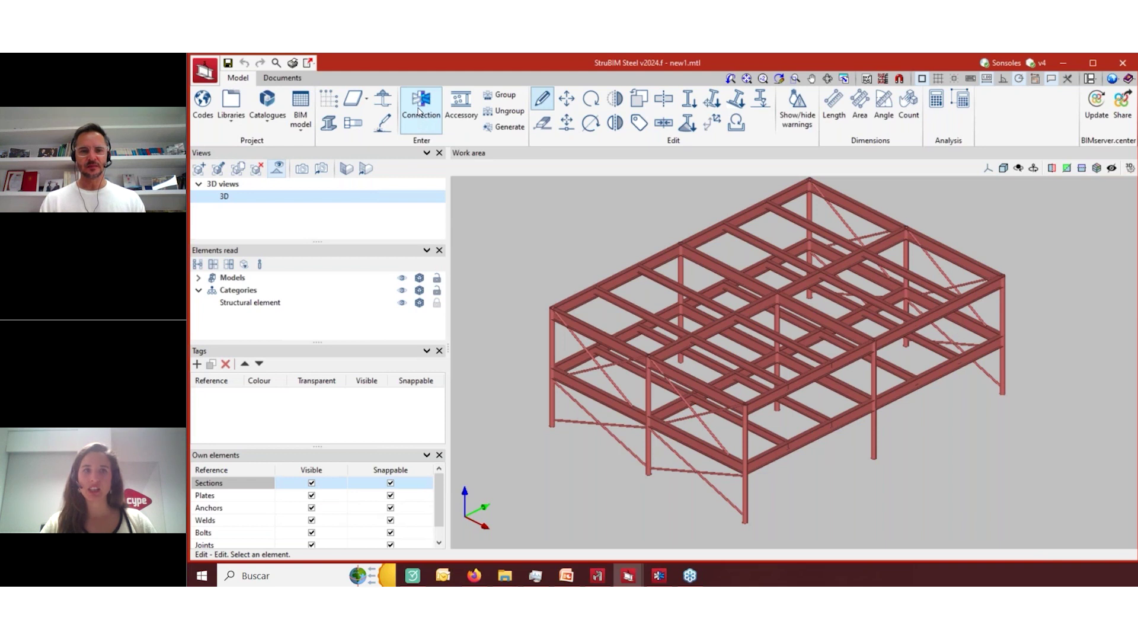
click(419, 111)
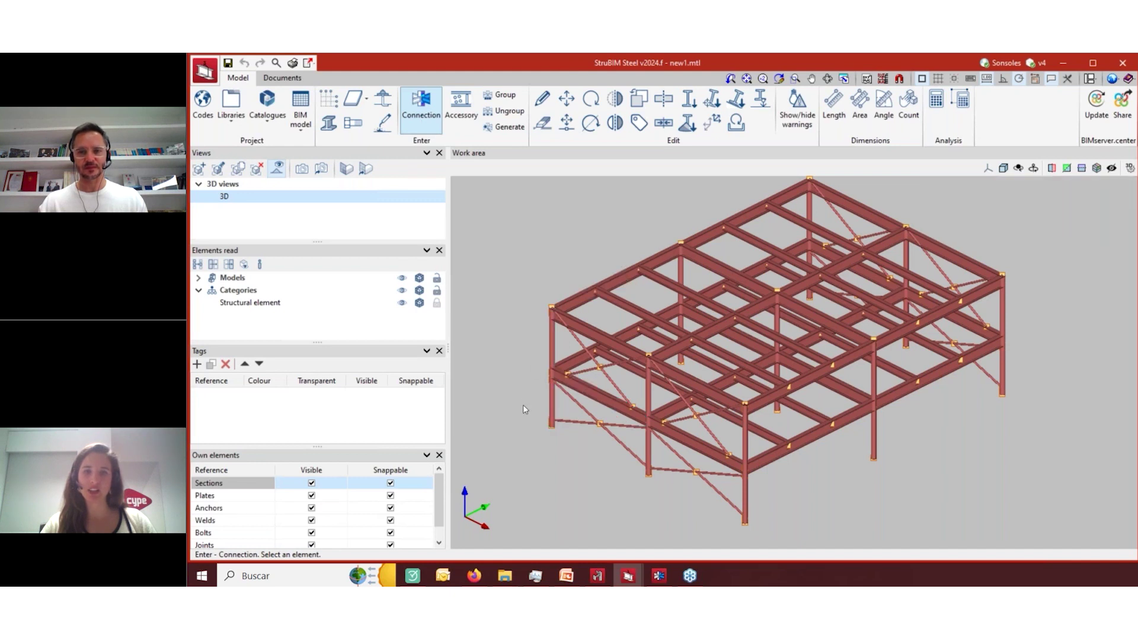
scroll(522, 406, up, 3)
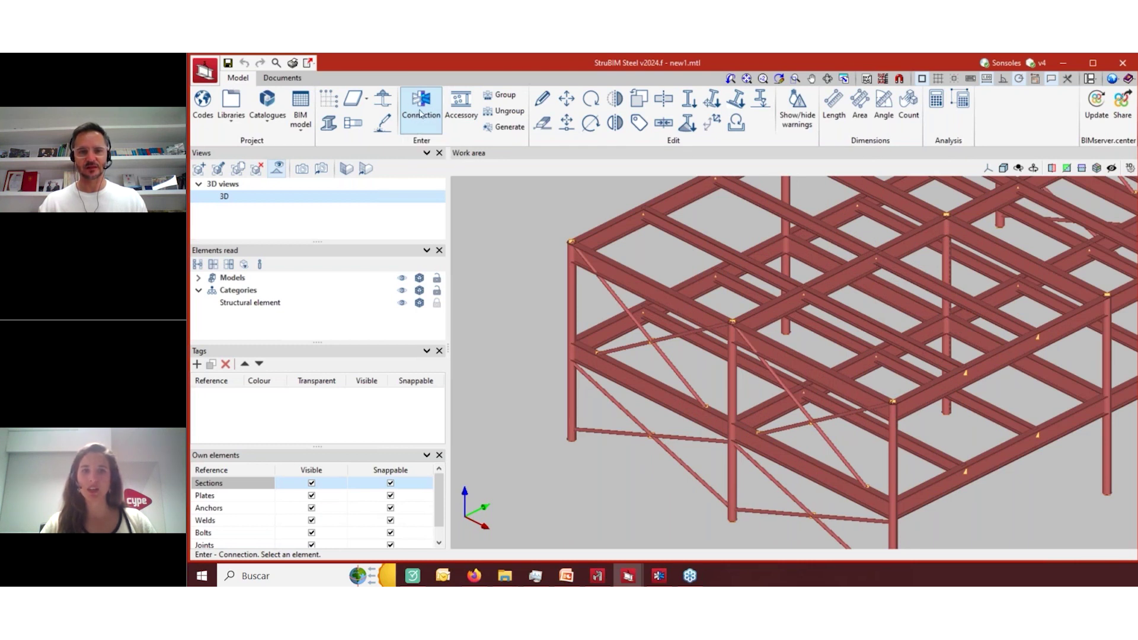
scroll(566, 346, up, 2)
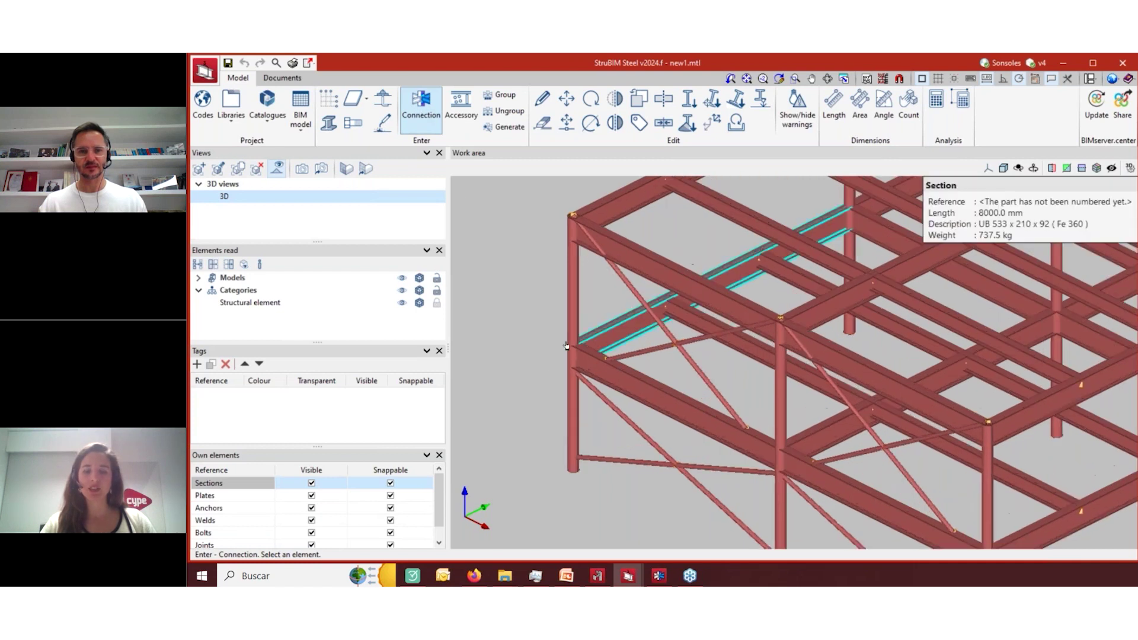
scroll(566, 346, up, 1)
click(579, 343)
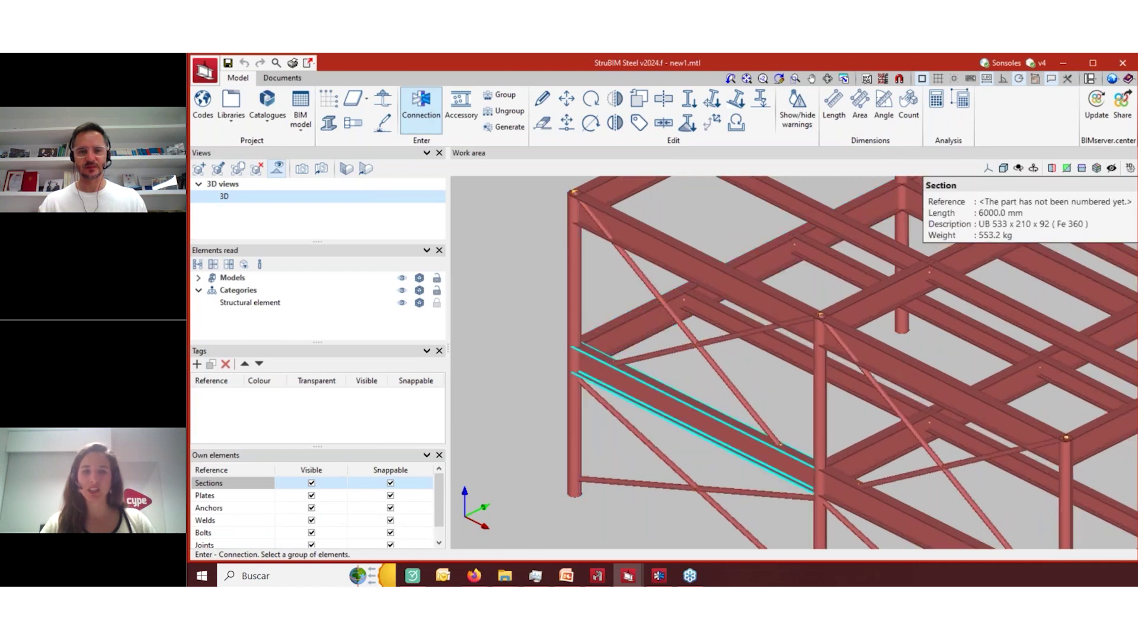
click(587, 342)
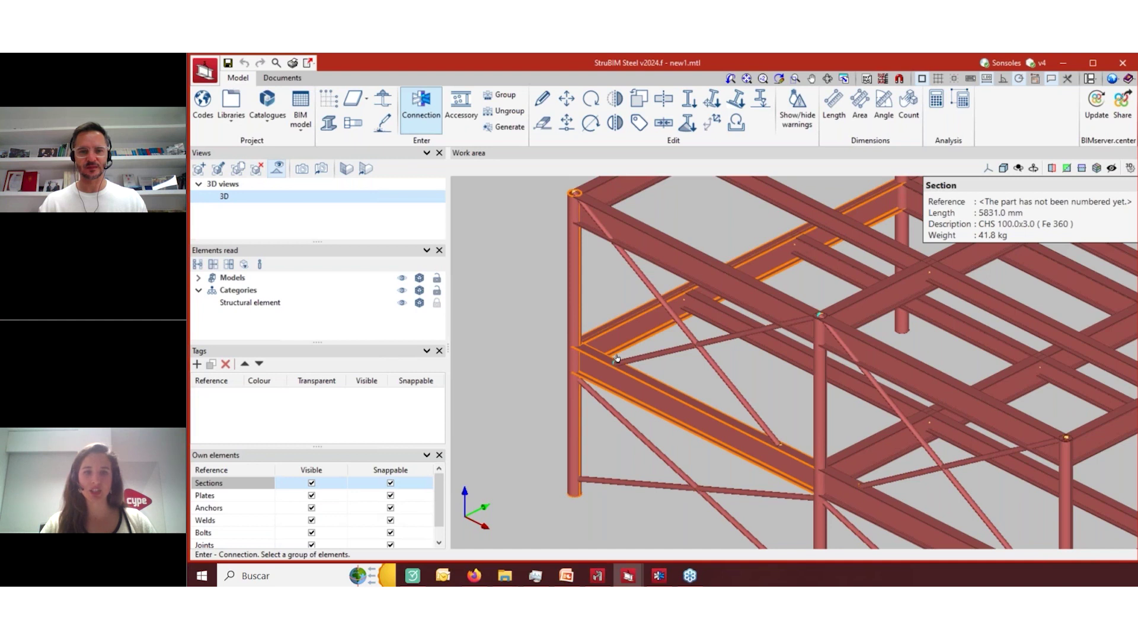
right_click(617, 358)
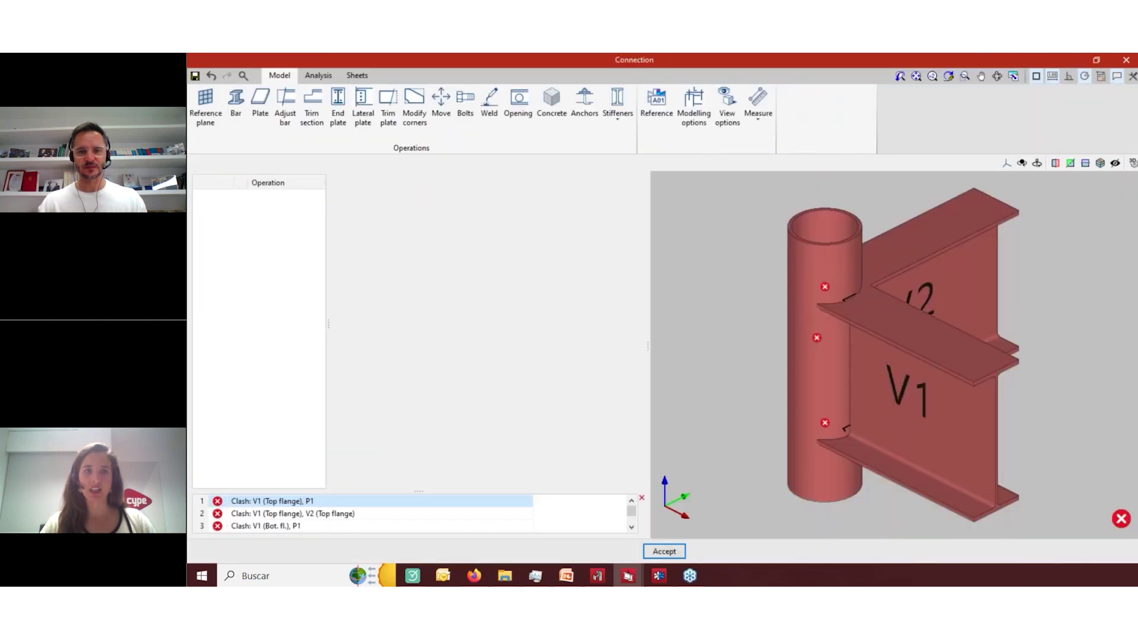
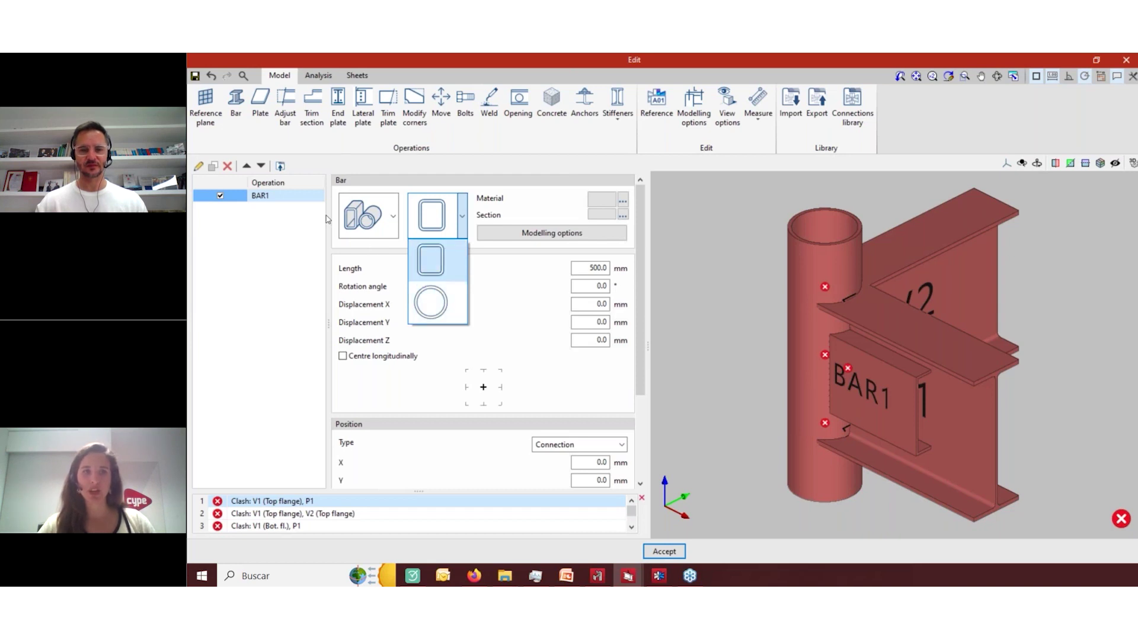
Delete the BAR1 operation from the connection
click(227, 168)
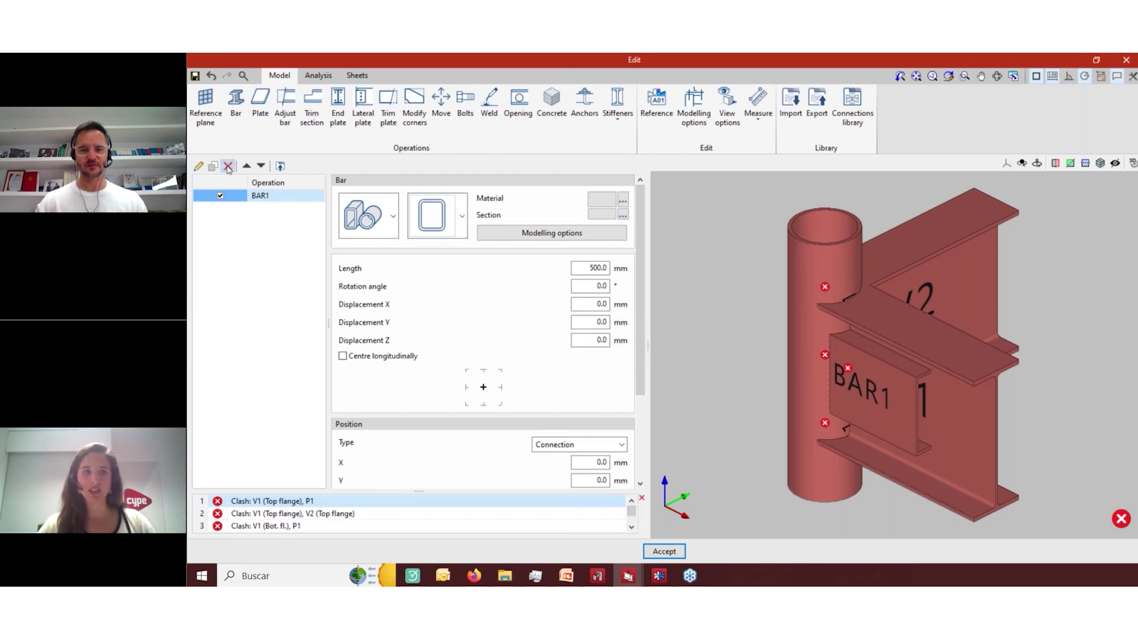
click(227, 167)
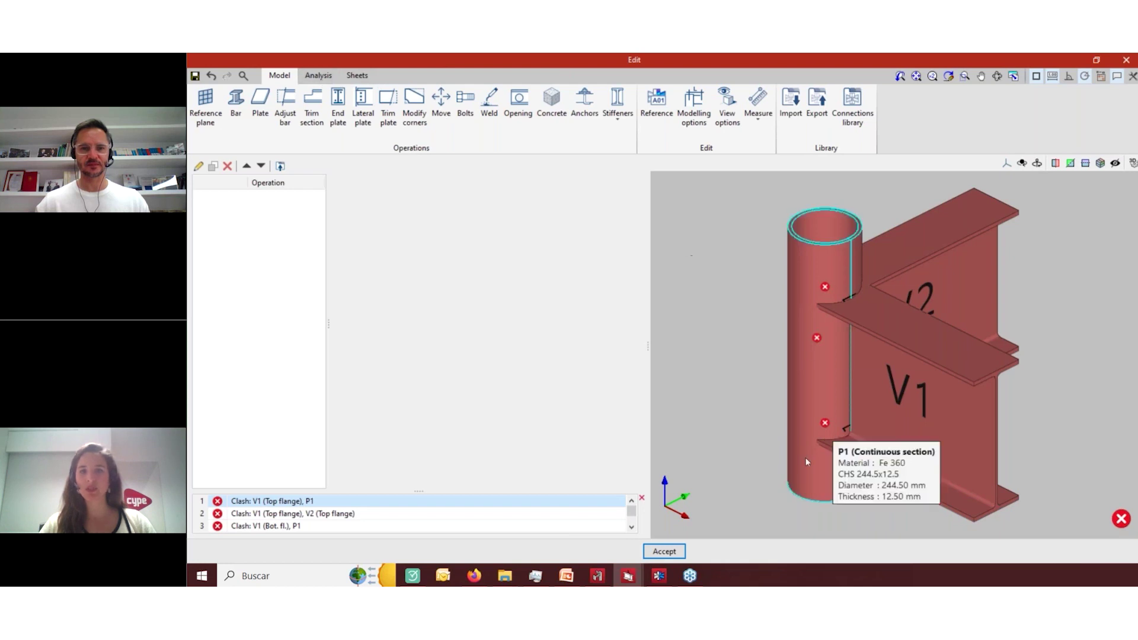
Start importing a connection from the library and list all connections, not only the compatible ones
mouse_move(928, 450)
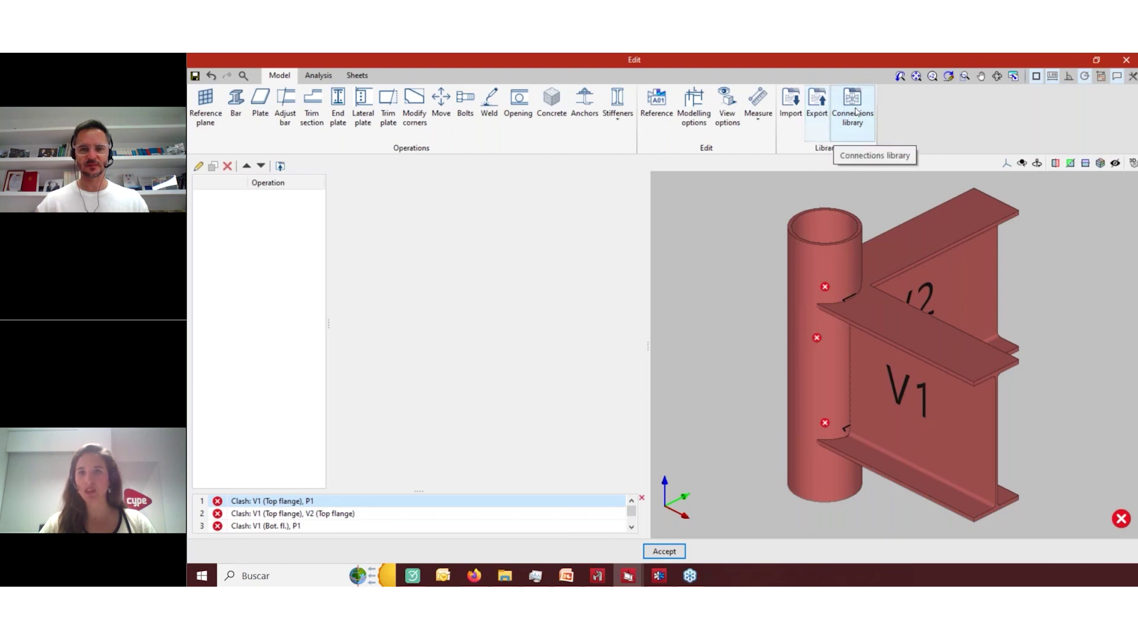
click(791, 110)
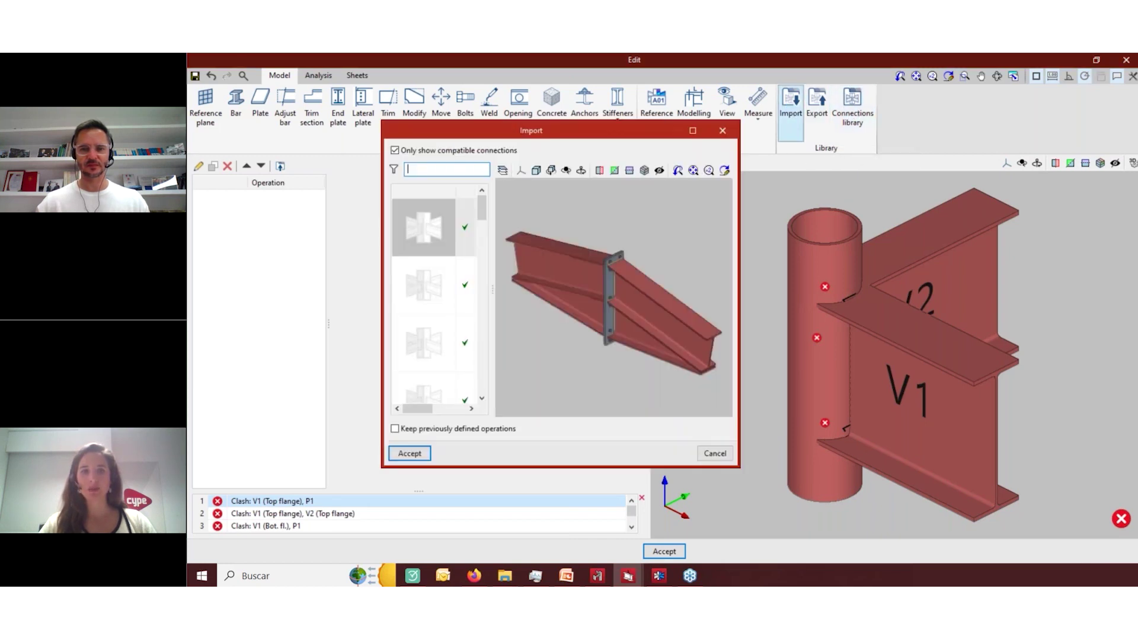
scroll(450, 259, down, 2)
scroll(435, 259, up, 2)
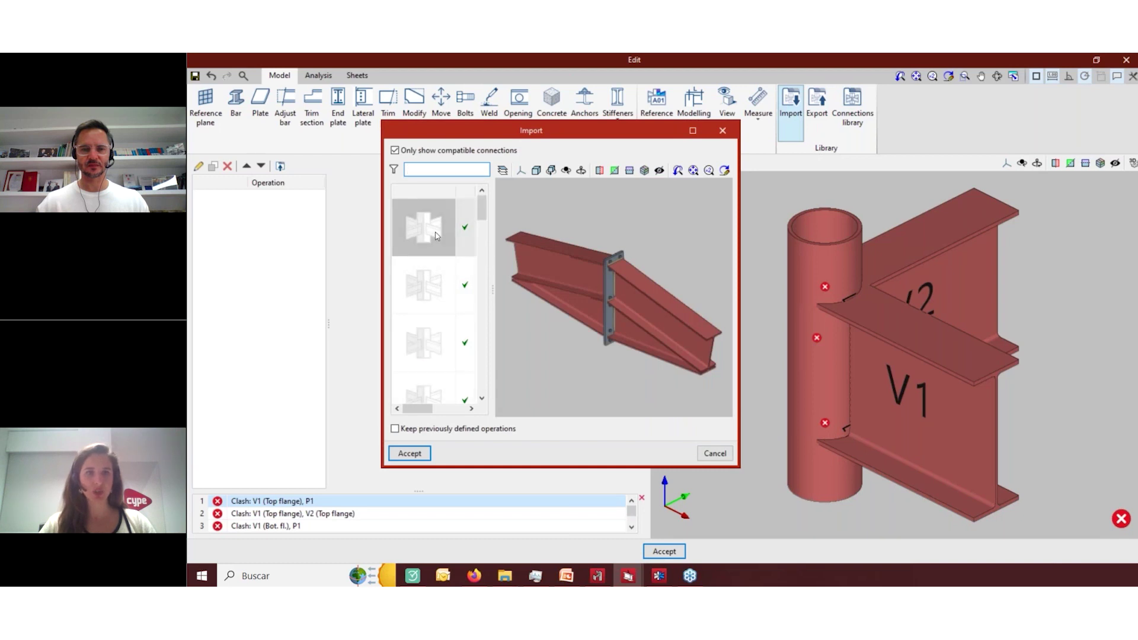
click(395, 150)
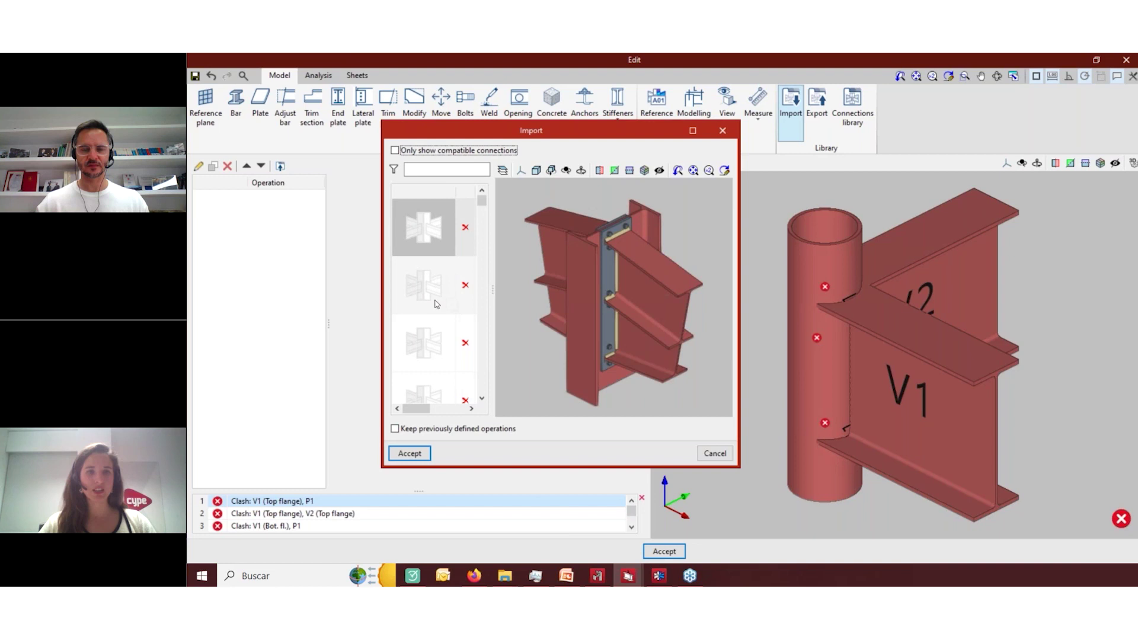
Import the library connection with a circular hollow column and two beams joined by bolted plates, matching P1, V1 and V2 to the node's sections
click(435, 277)
click(433, 349)
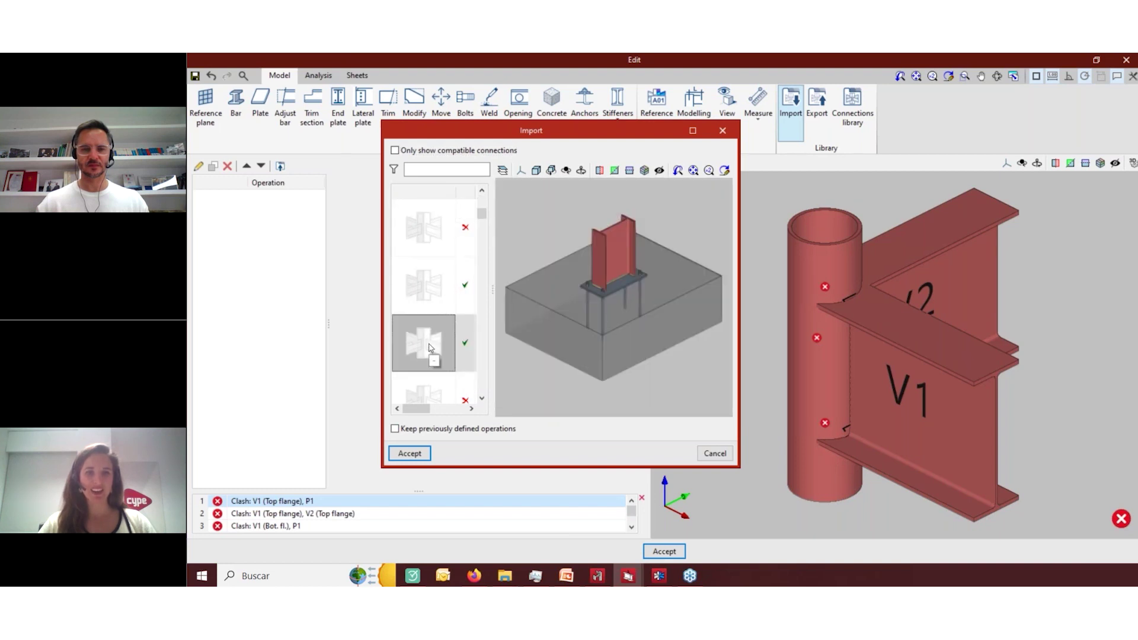
click(431, 327)
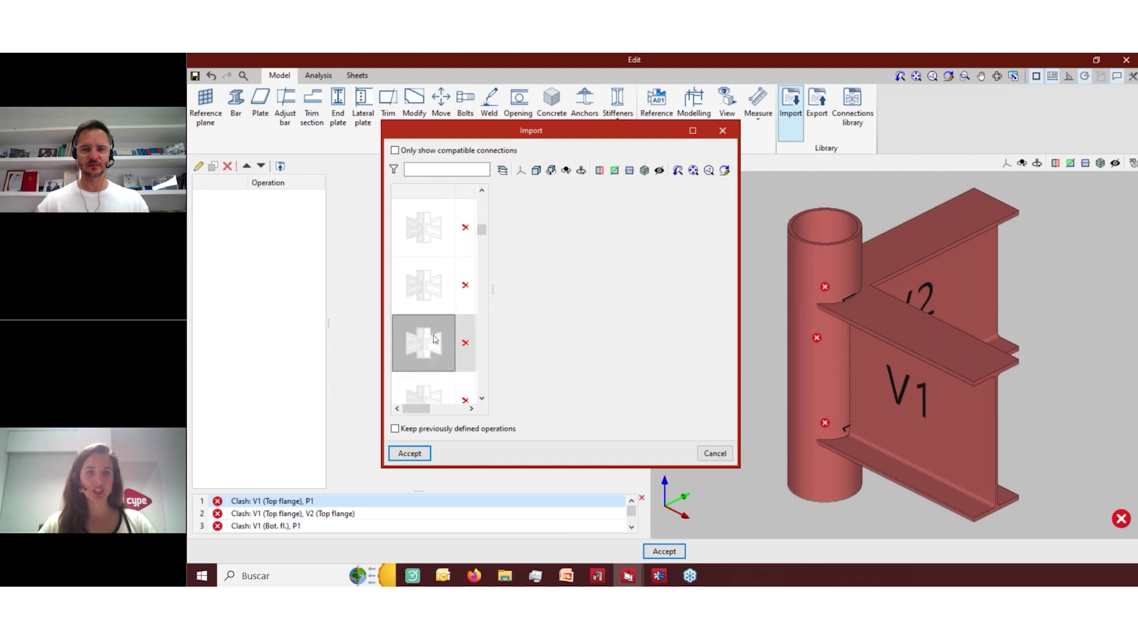
drag(484, 272, 485, 364)
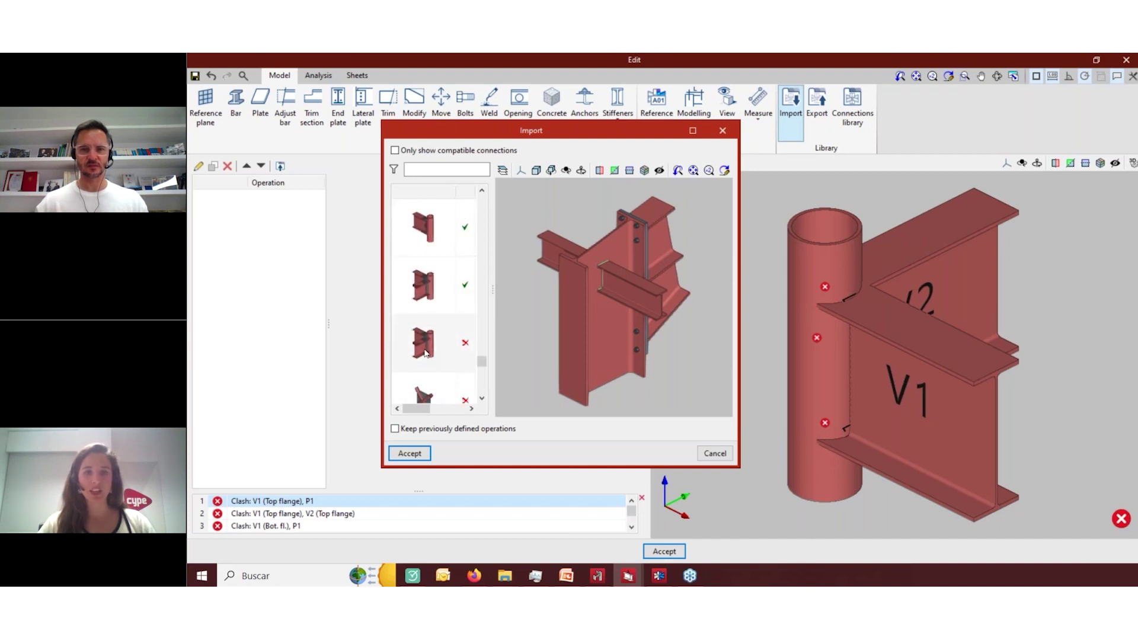
scroll(424, 353, down, 5)
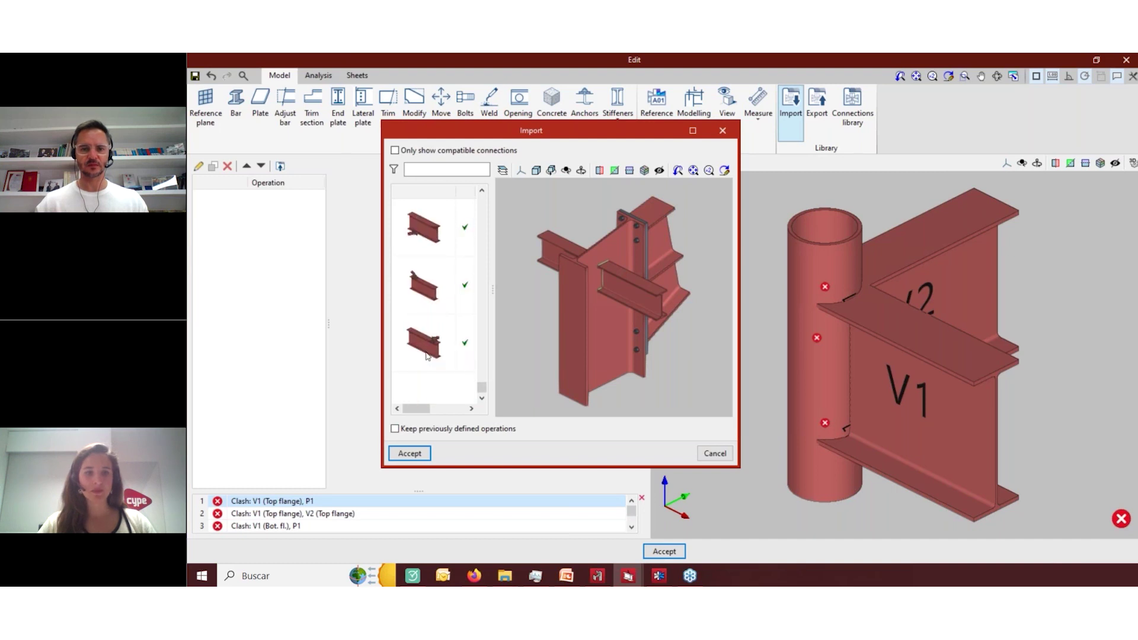
scroll(427, 296, up, 2)
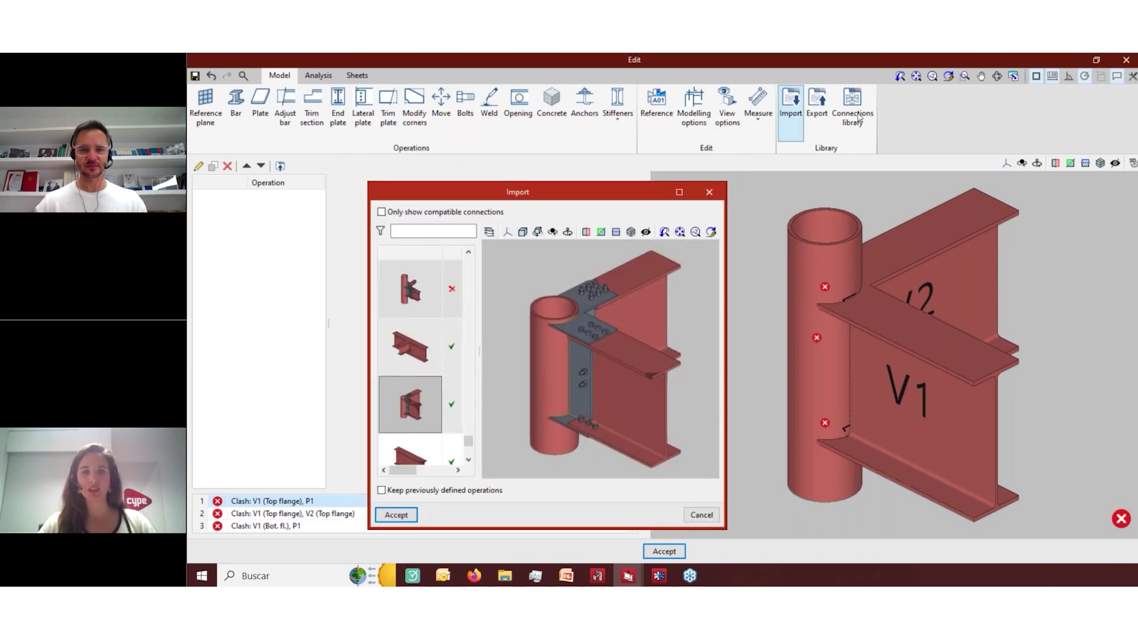
click(396, 514)
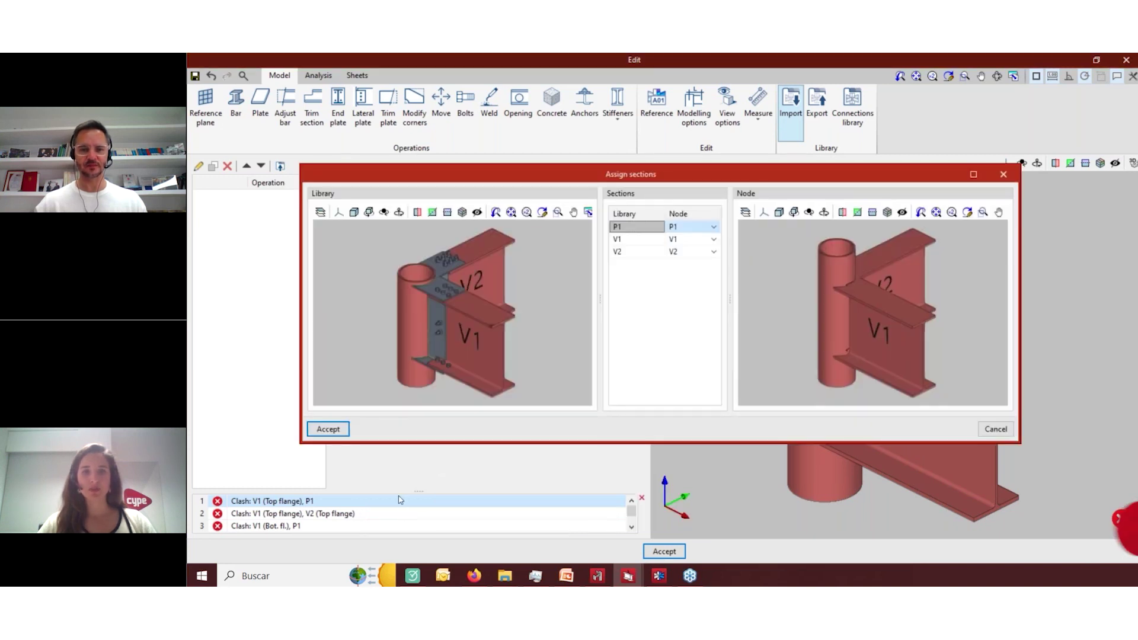
click(328, 428)
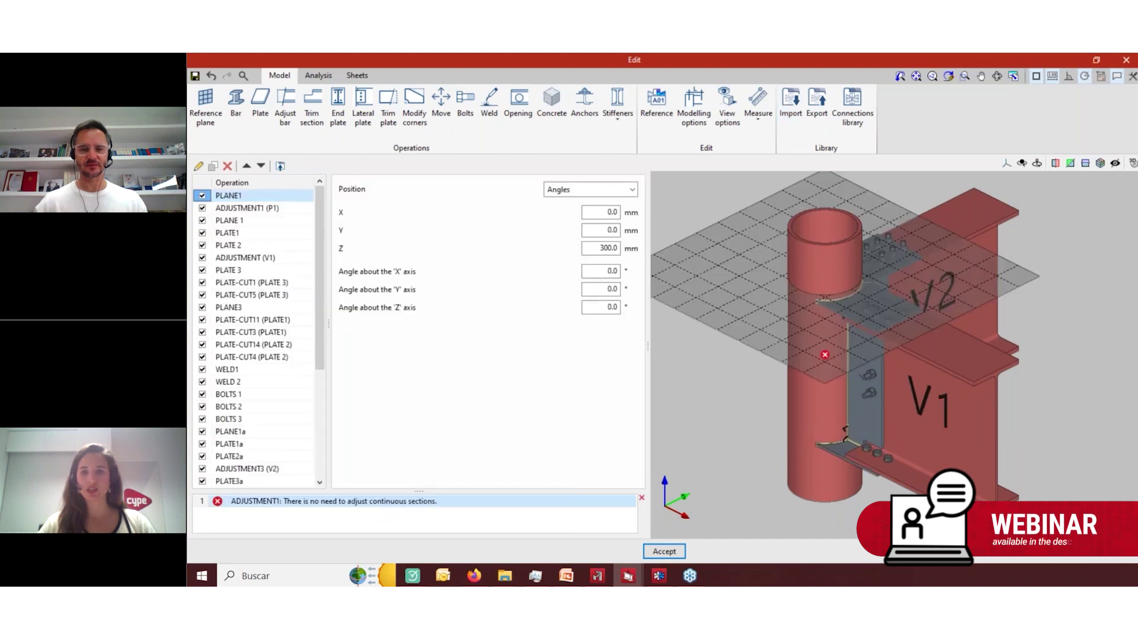
Delete the PLANE1 and ADJUSTMENT1 (P1) operations from the imported connection
click(227, 166)
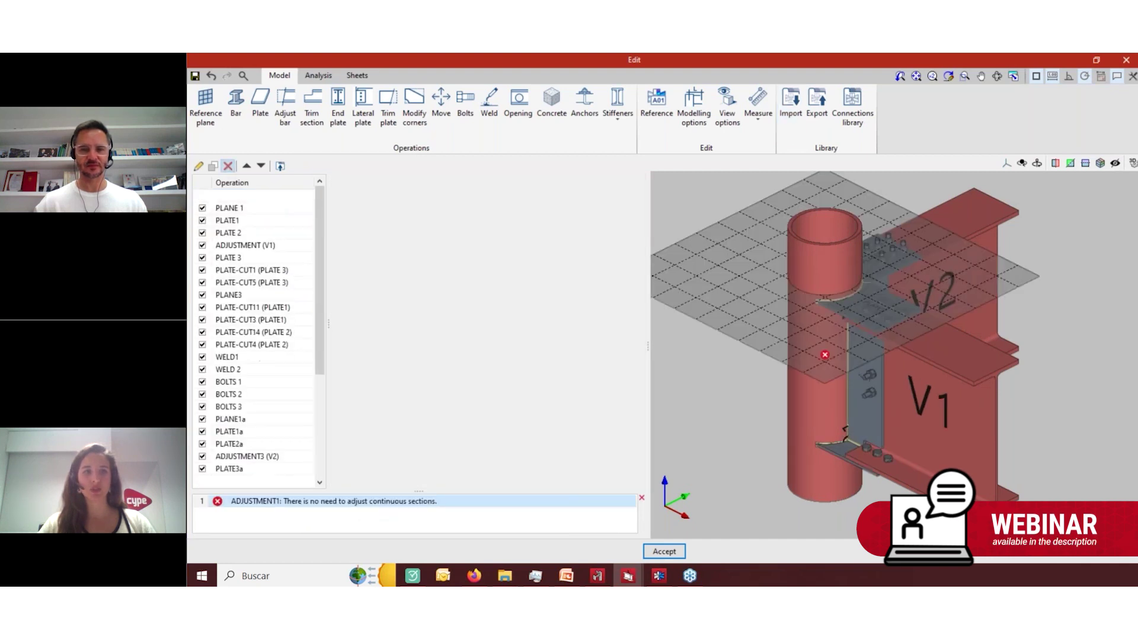
click(227, 166)
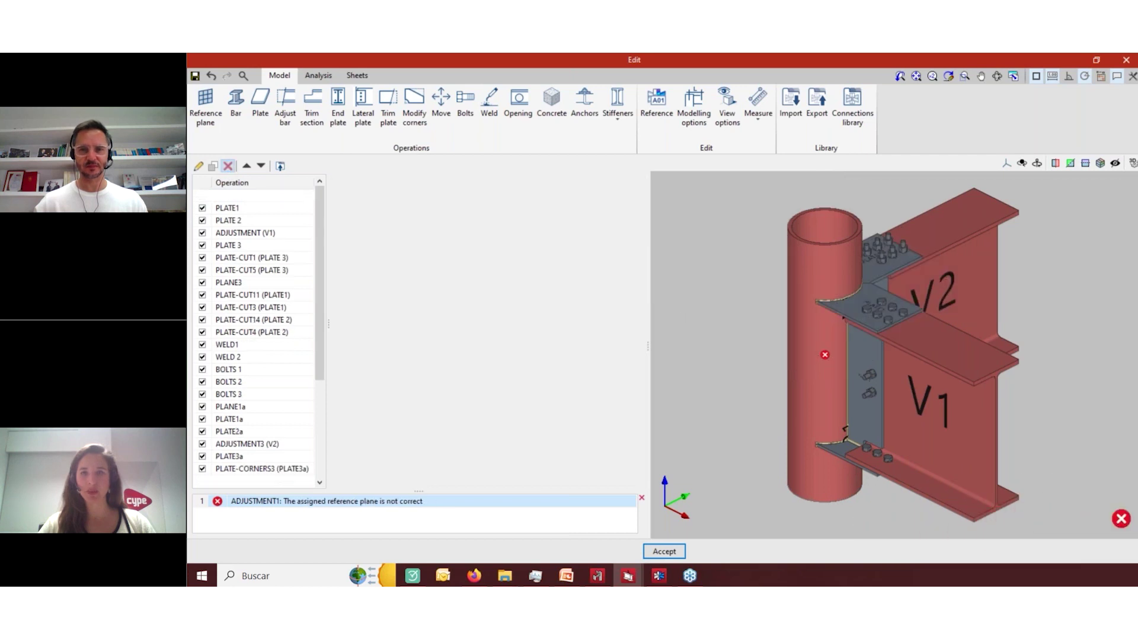